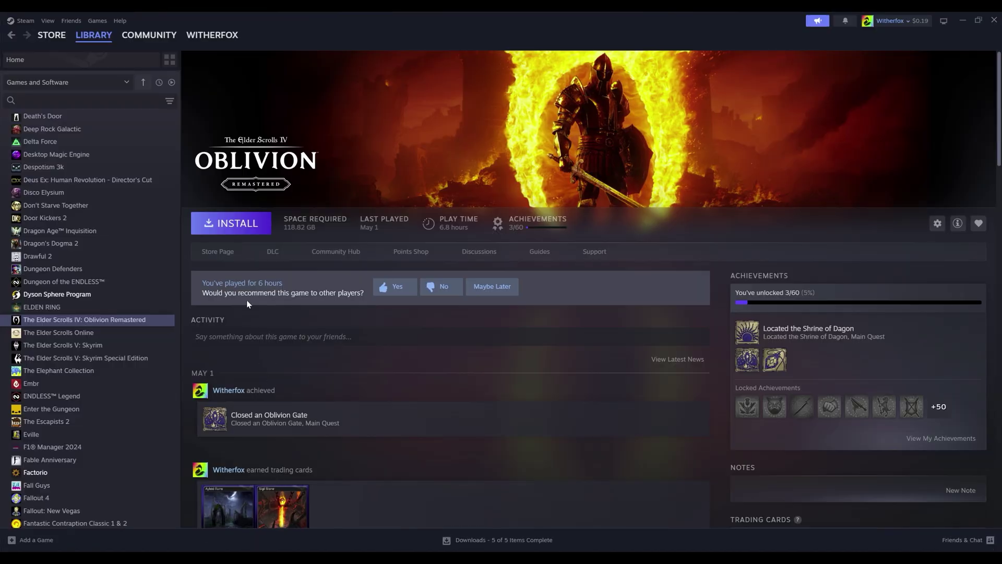
- Install The Elder Scrolls IV: Oblivion Remastered on Local Drive (C:) without desktop or start menu shortcuts
left_click(241, 229)
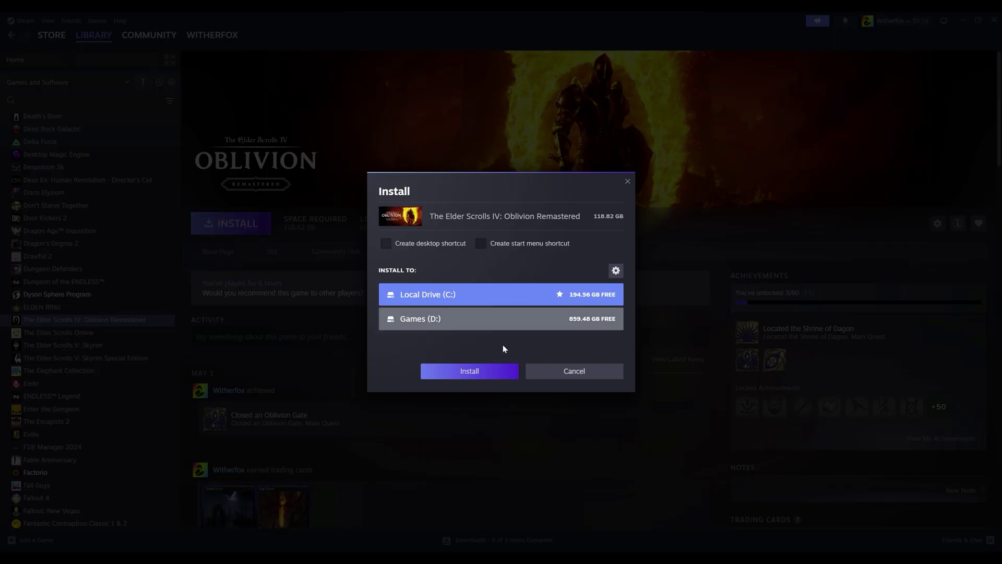
left_click(496, 370)
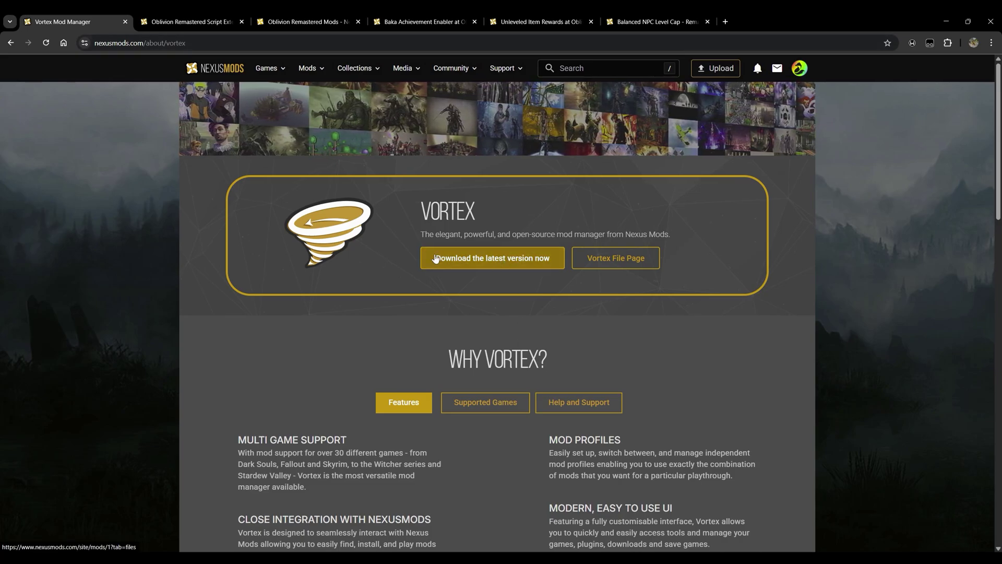
- Switch to the browser and download the latest Vortex installer from Nexus Mods using the free slow download
left_click(467, 260)
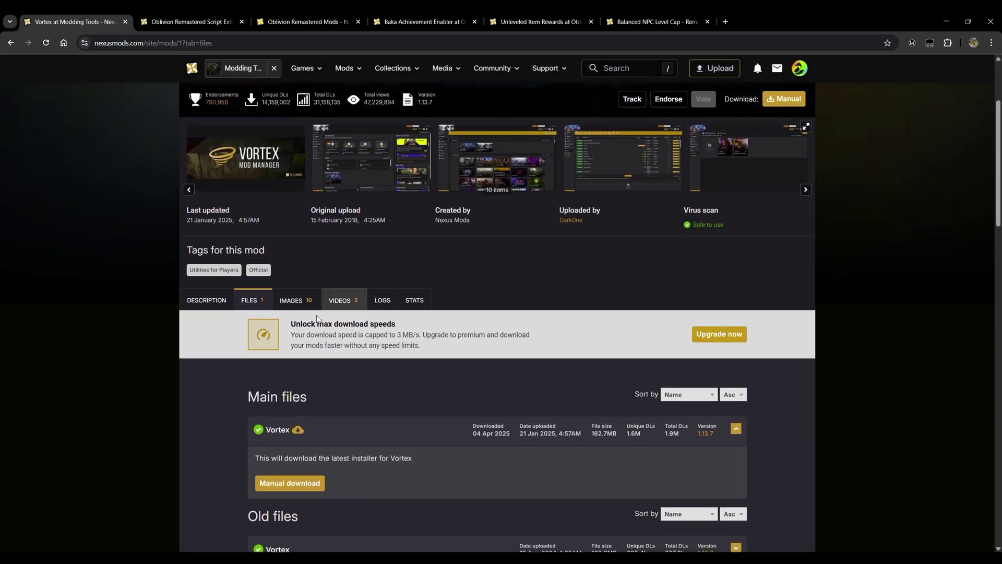
scroll(323, 344, "down", 2)
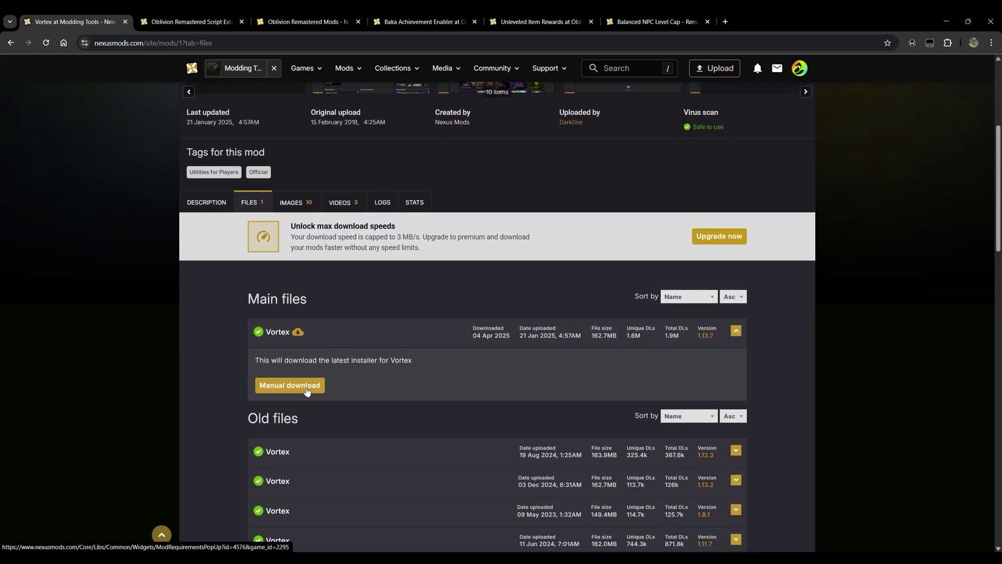
left_click(334, 393)
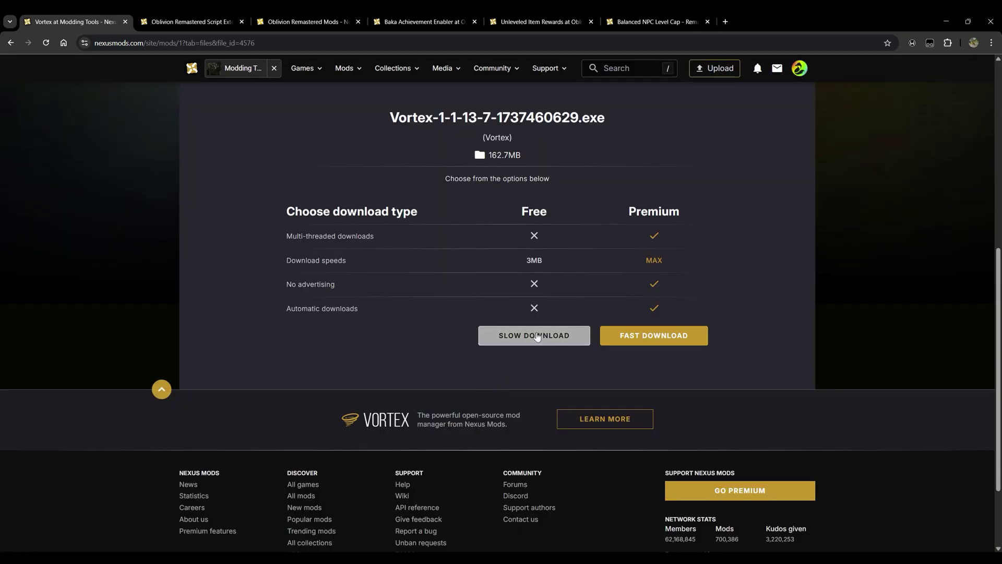
left_click(537, 336)
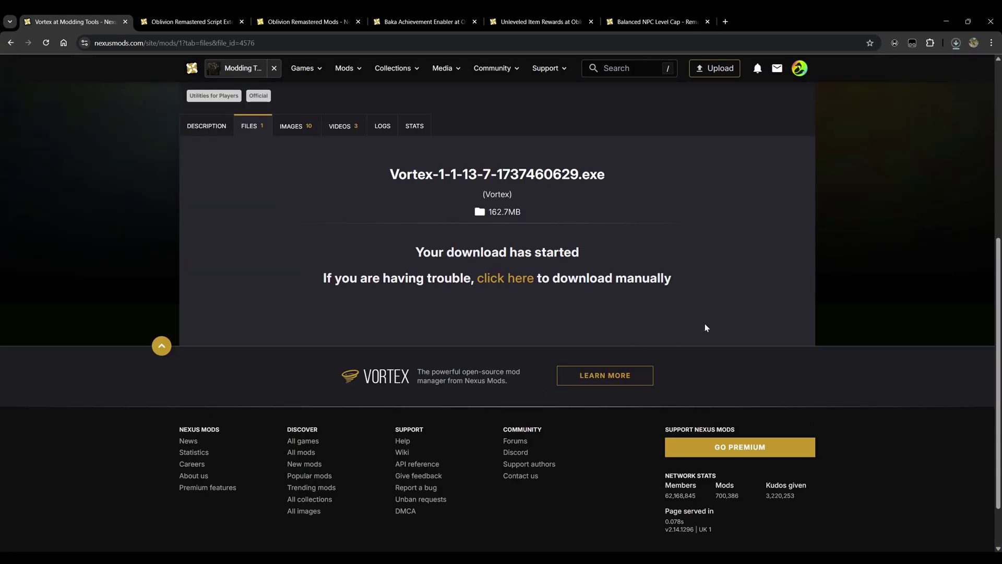
scroll(704, 328, "up", 1)
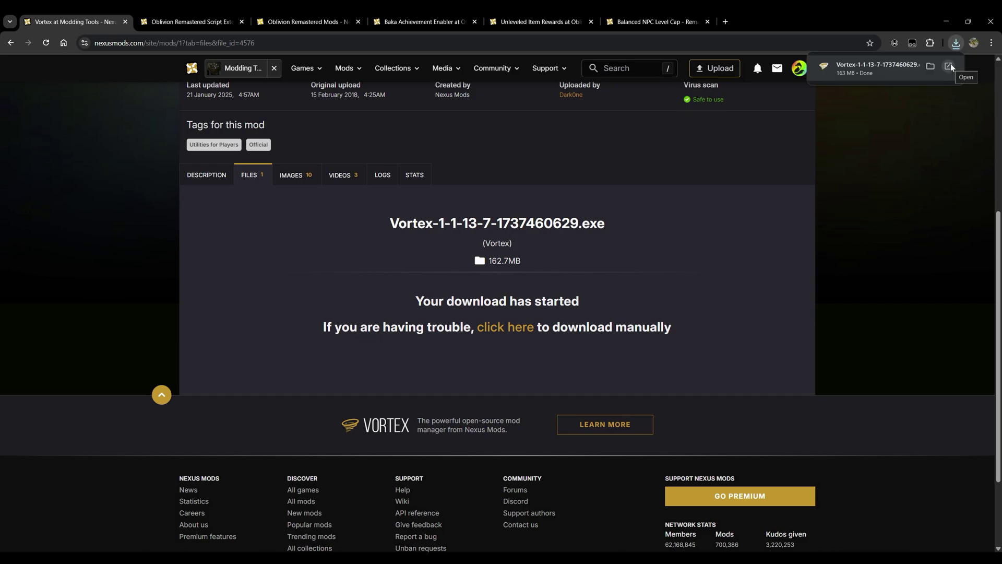
- Run the downloaded Vortex installer with administrator permission, install to the default folder, and finish setup with Run Vortex enabled
left_click(950, 66)
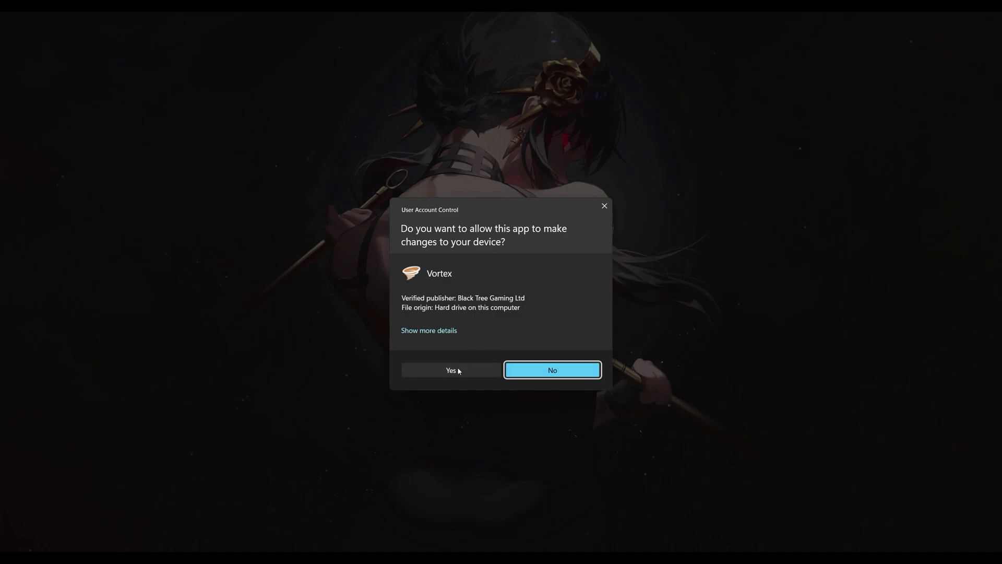
left_click(458, 371)
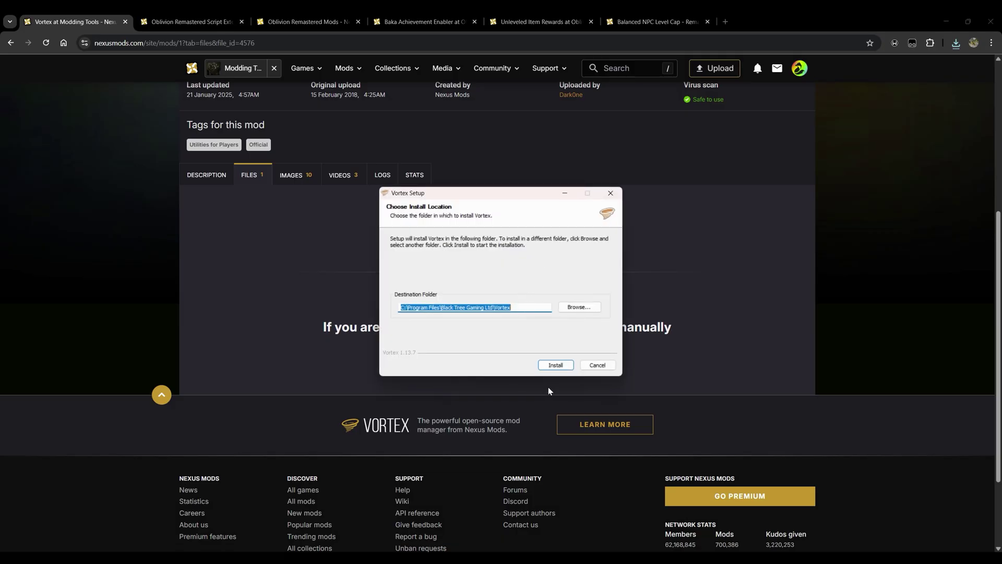
left_click(556, 367)
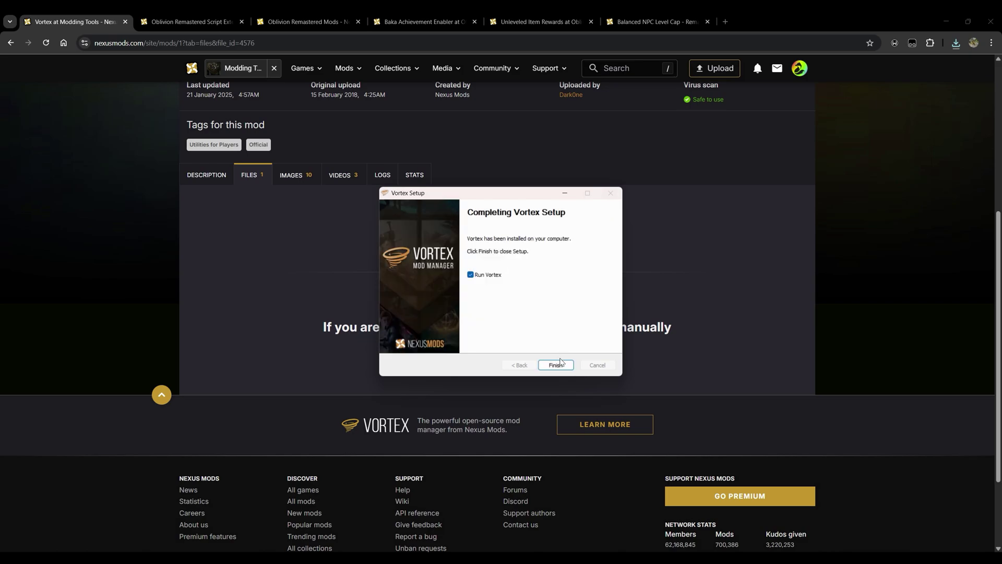
left_click(568, 366)
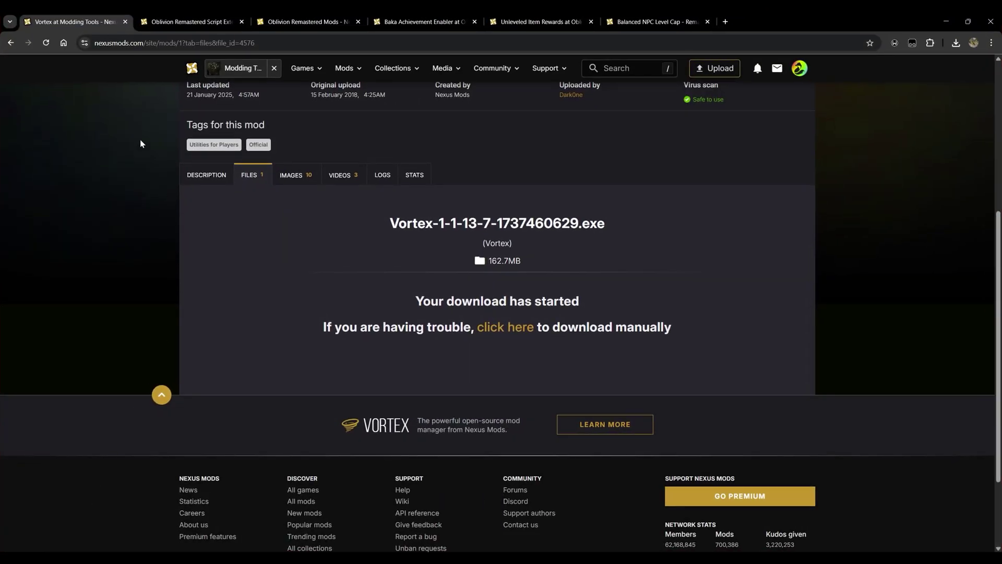
- Manually download the main OBSE64 file from the Oblivion Remastered Script Extender mod page using the free slow download
left_click(157, 16)
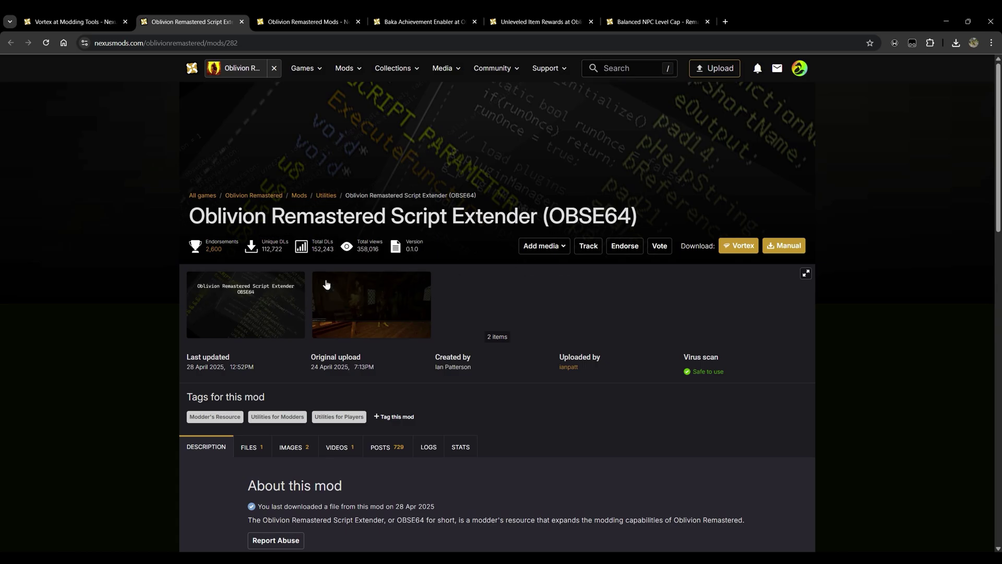
scroll(459, 348, "down", 1)
scroll(547, 366, "down", 1)
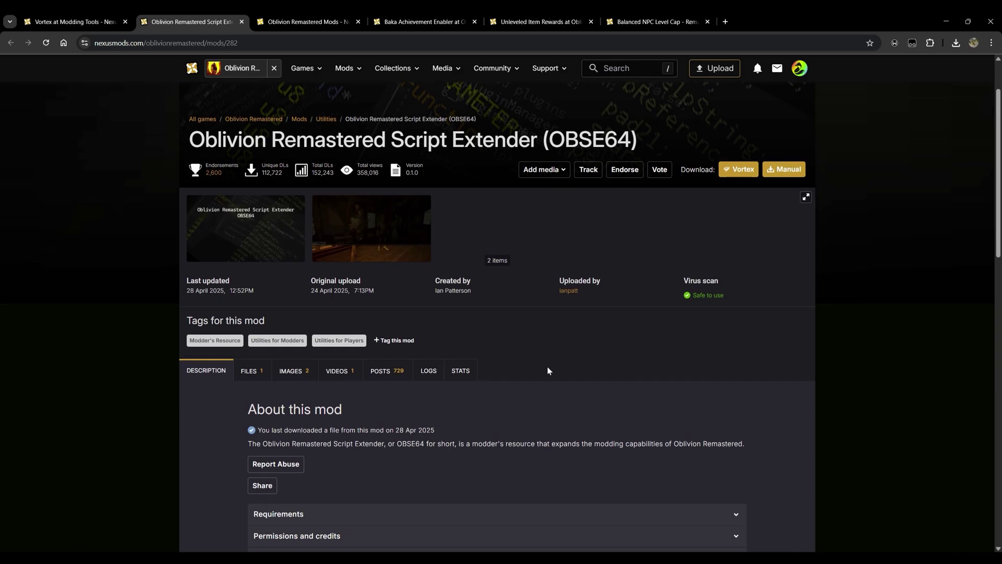
left_click(251, 351)
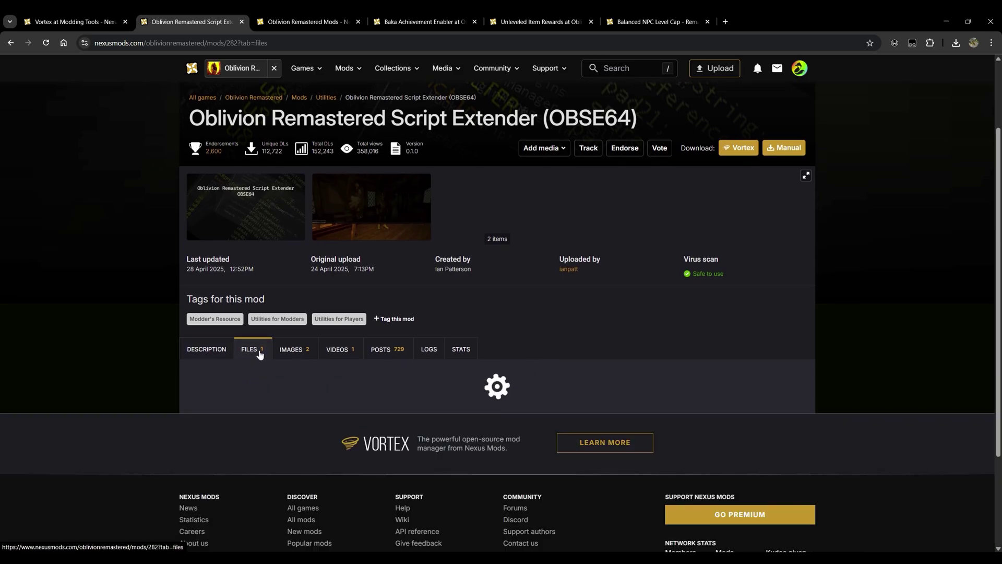
scroll(476, 365, "down", 2)
left_click(411, 438)
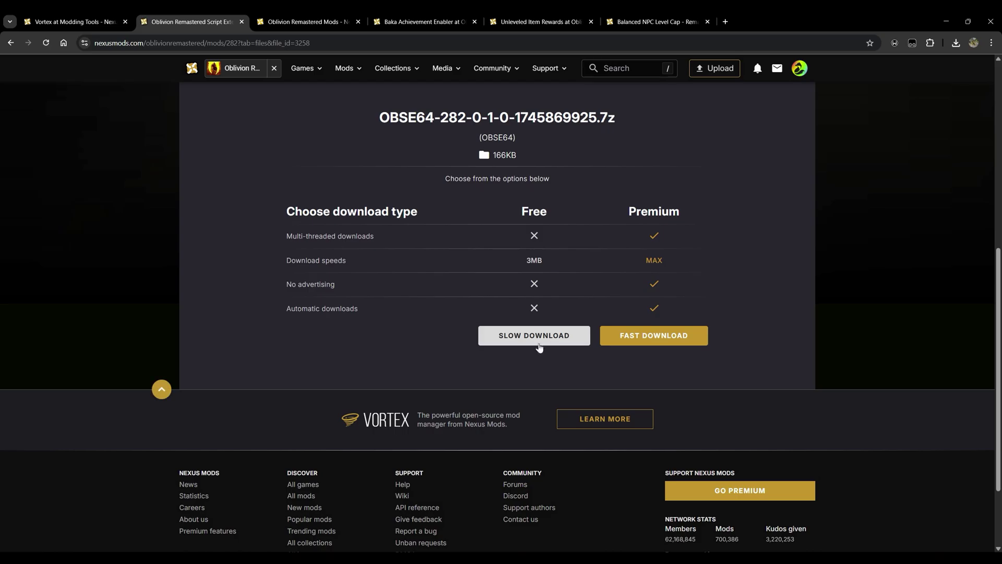
left_click(533, 335)
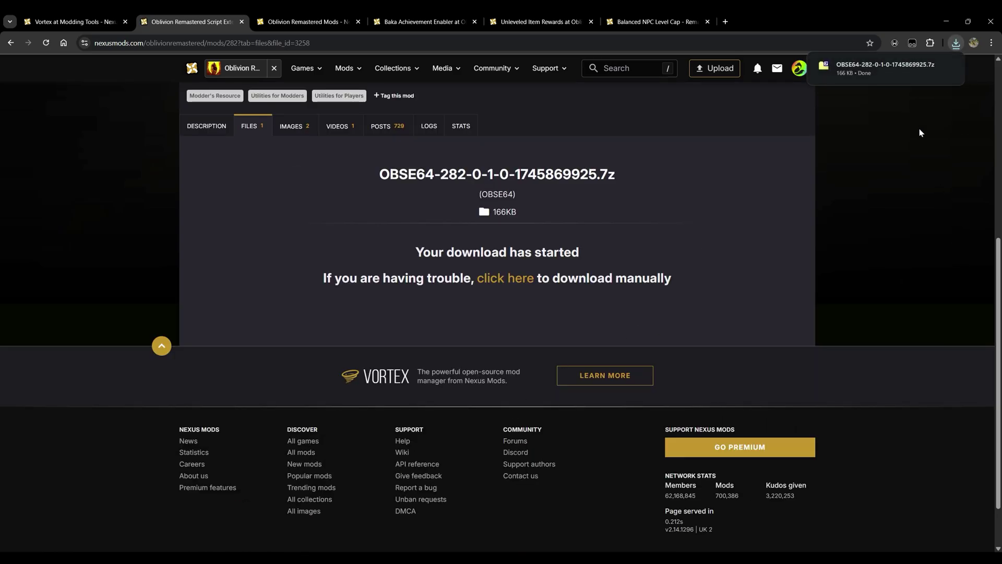
- Show the downloaded OBSE64 archive in its folder, minimize the browser, and move the Downloads window aside
left_click(930, 67)
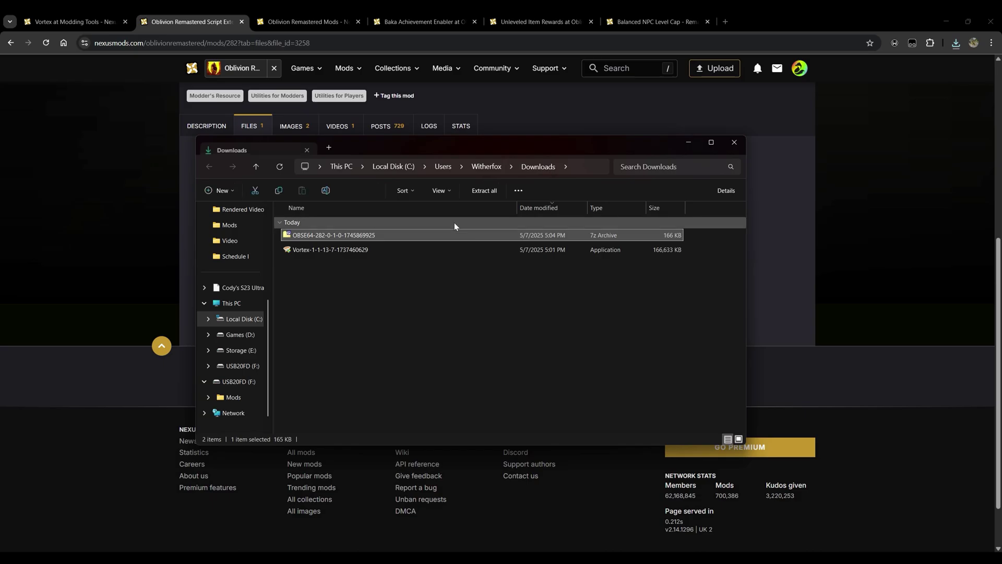
left_click(937, 21)
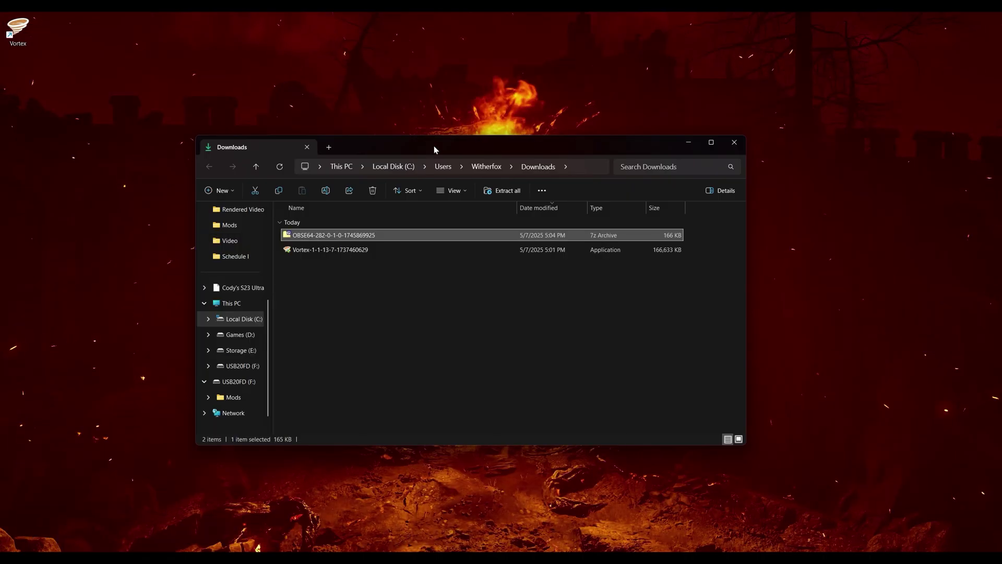
left_click_drag(433, 146, 507, 144)
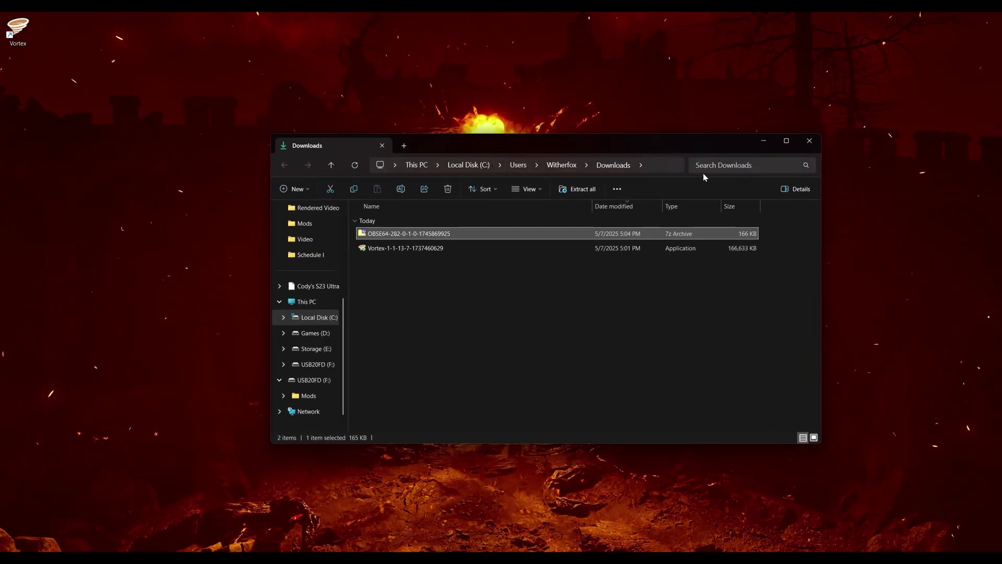
left_click_drag(682, 145, 814, 149)
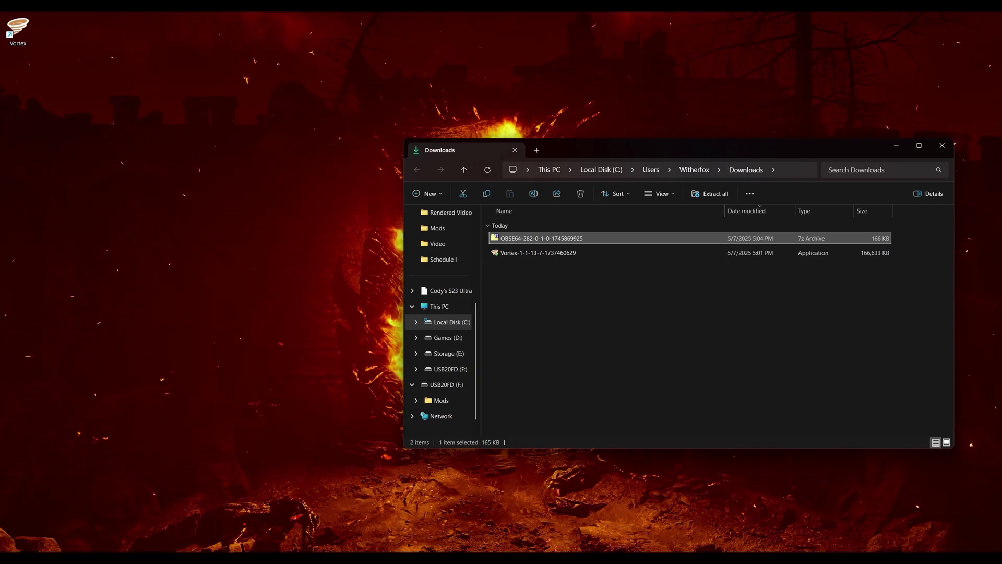
mouse_move(188, 558)
left_click(188, 519)
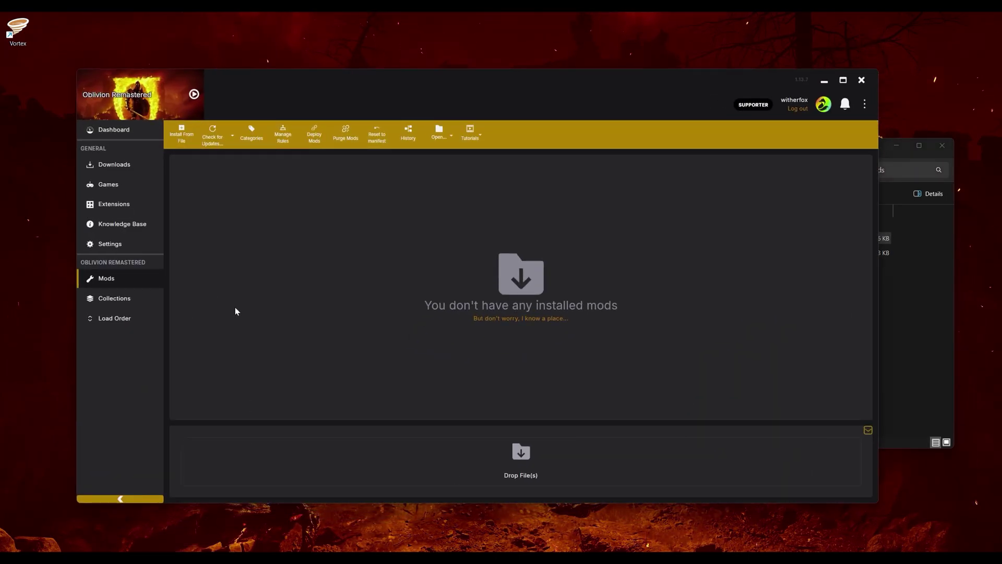
left_click(188, 131)
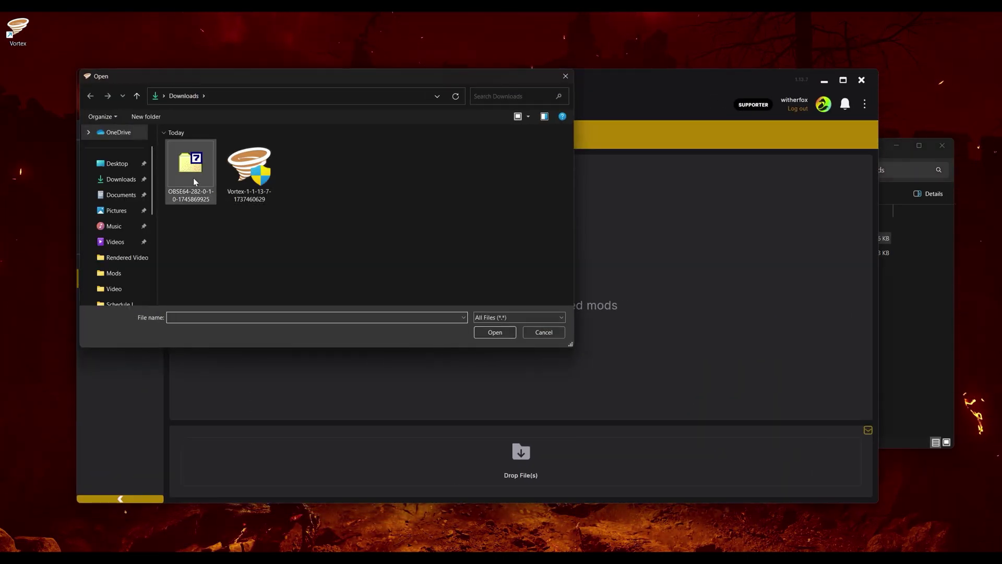
left_click(198, 194)
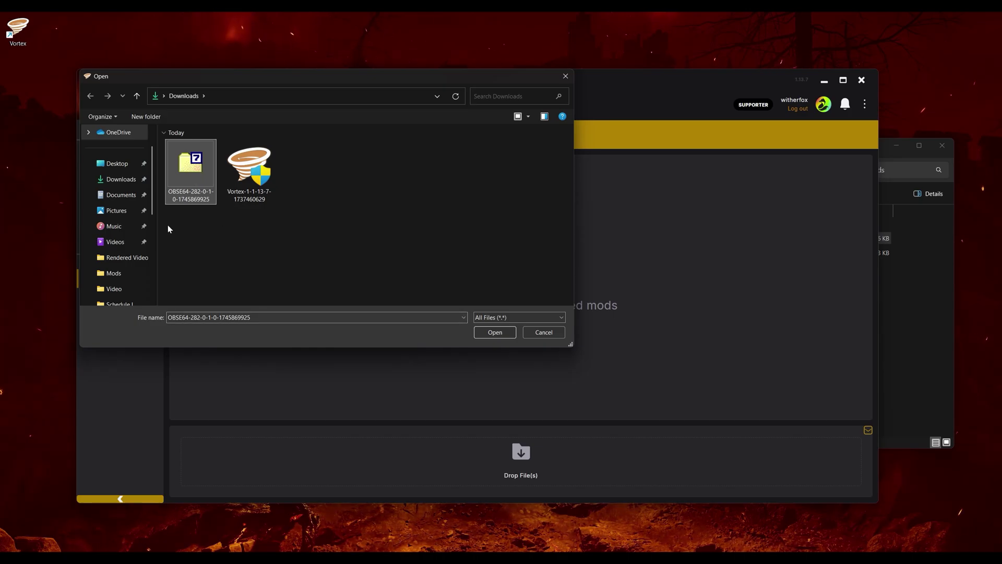
left_click(484, 333)
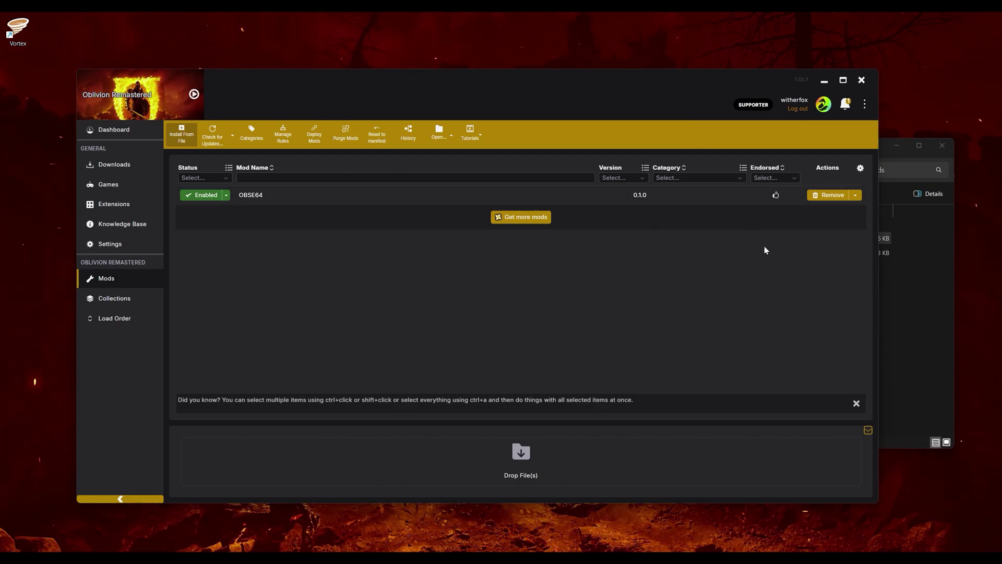
left_click(894, 295)
left_click(943, 145)
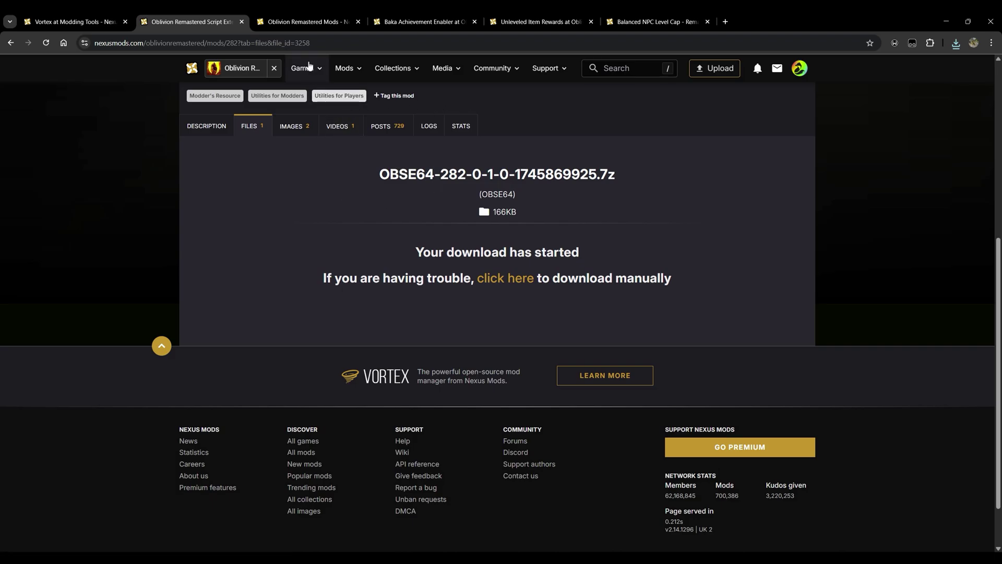
- Return to the browser, open the Oblivion Remastered game page on Nexus Mods, and browse its popular mods
left_click(321, 21)
scroll(413, 187, "up", 6)
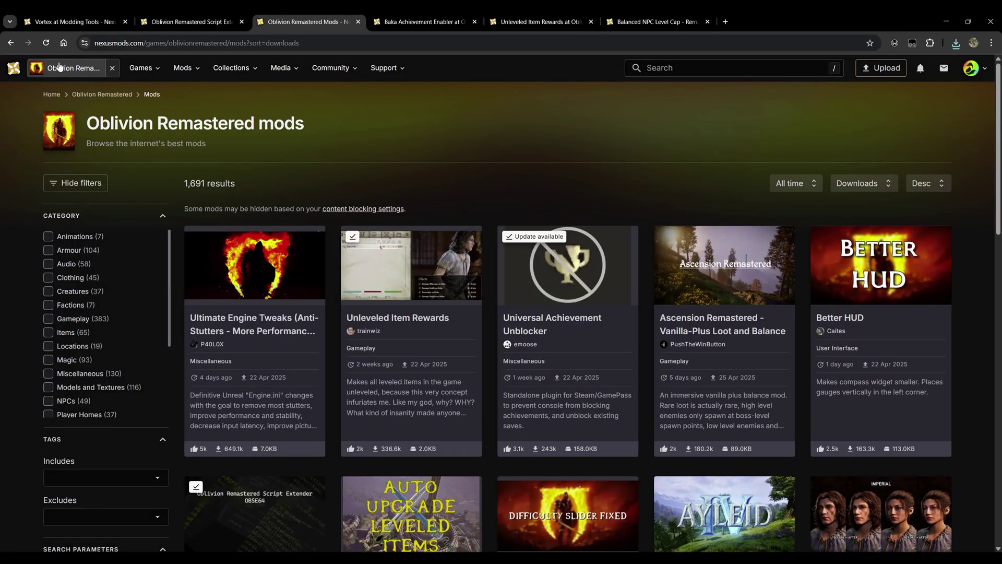
left_click(89, 71)
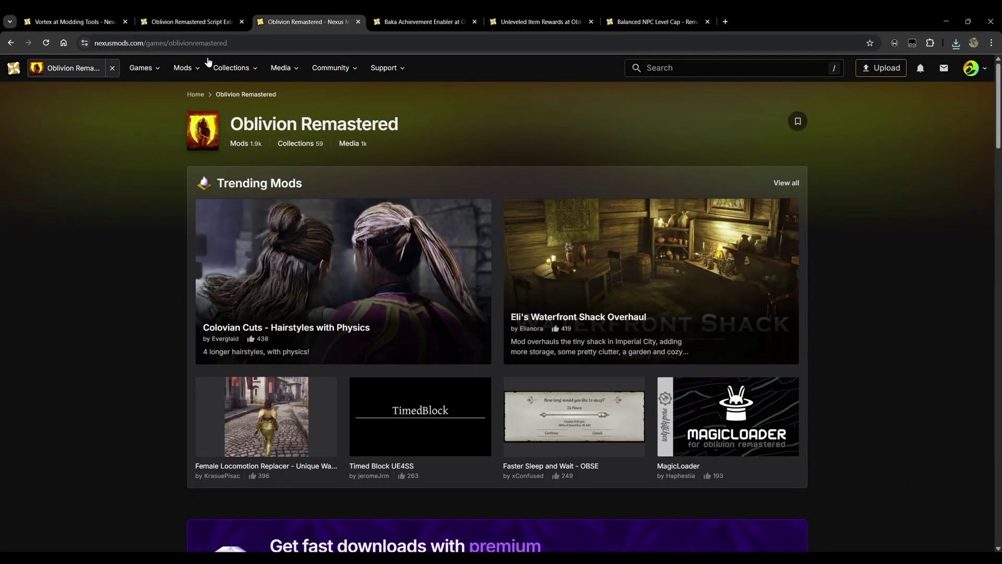
scroll(518, 204, "down", 5)
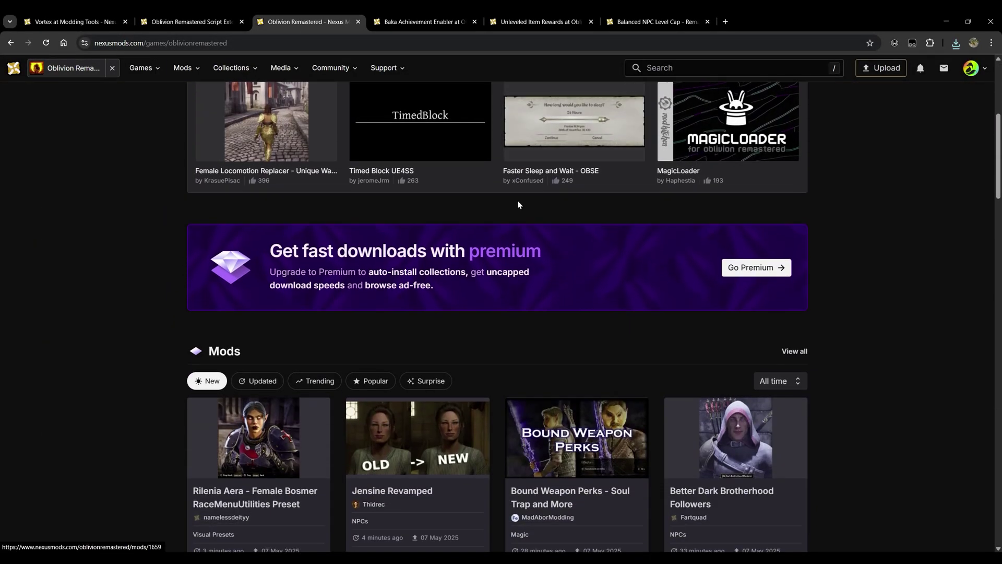
scroll(518, 204, "down", 2)
left_click(371, 285)
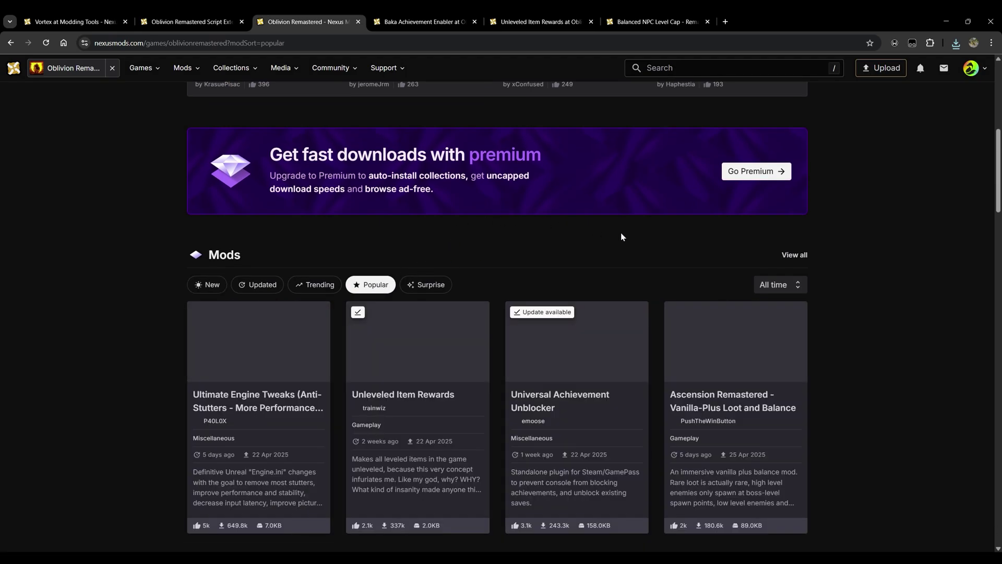
scroll(809, 256, "down", 3)
scroll(836, 261, "up", 3)
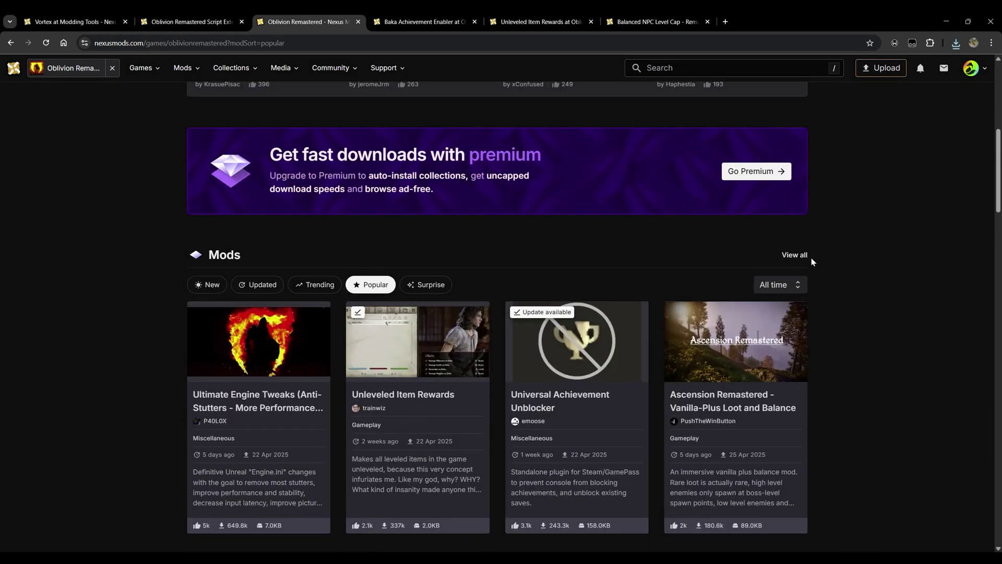
scroll(731, 264, "down", 1)
scroll(828, 277, "down", 5)
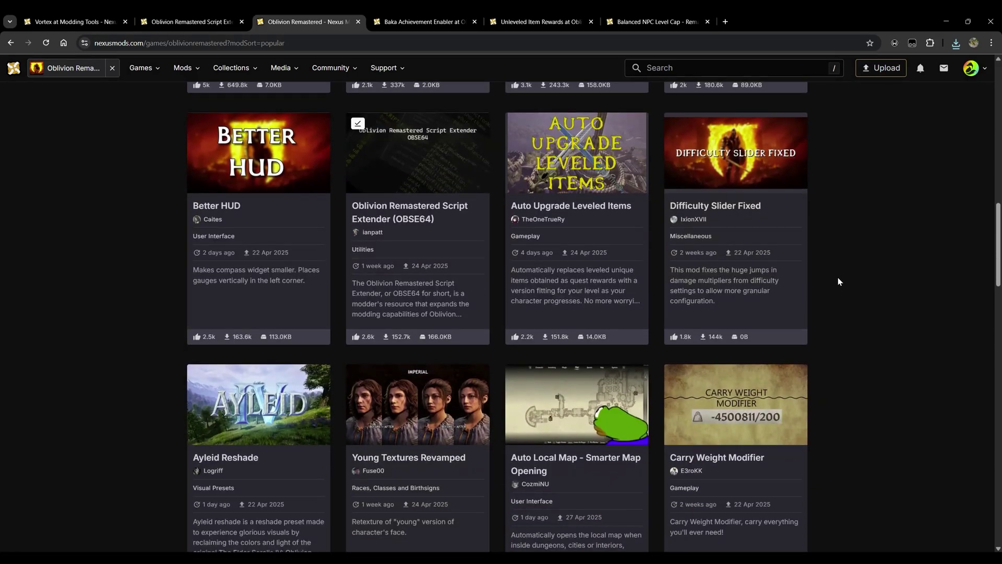
scroll(838, 281, "down", 7)
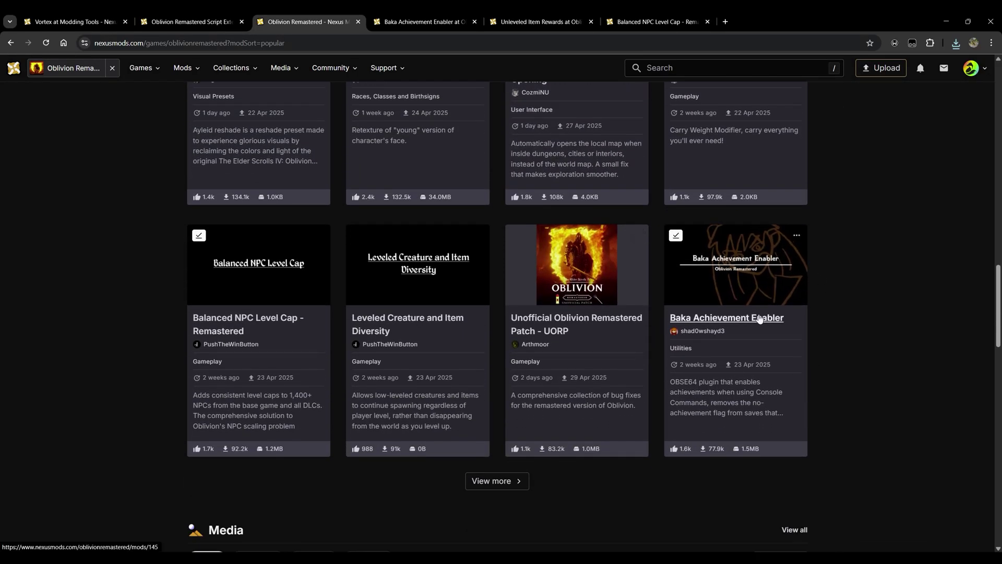
scroll(860, 293, "up", 8)
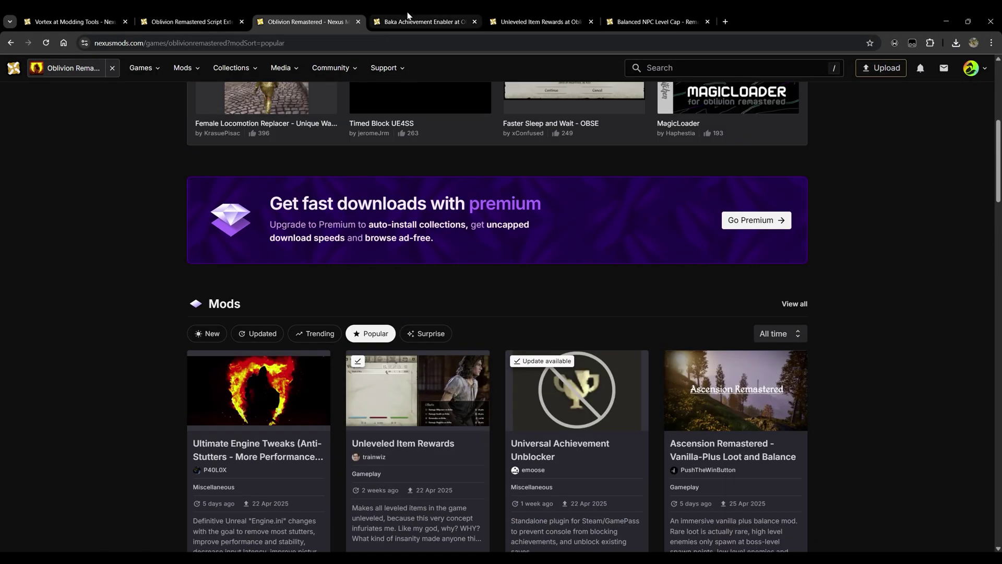
- Look over the Baka Achievement Enabler mod page and the popular mods list for Oblivion Remastered
left_click(420, 21)
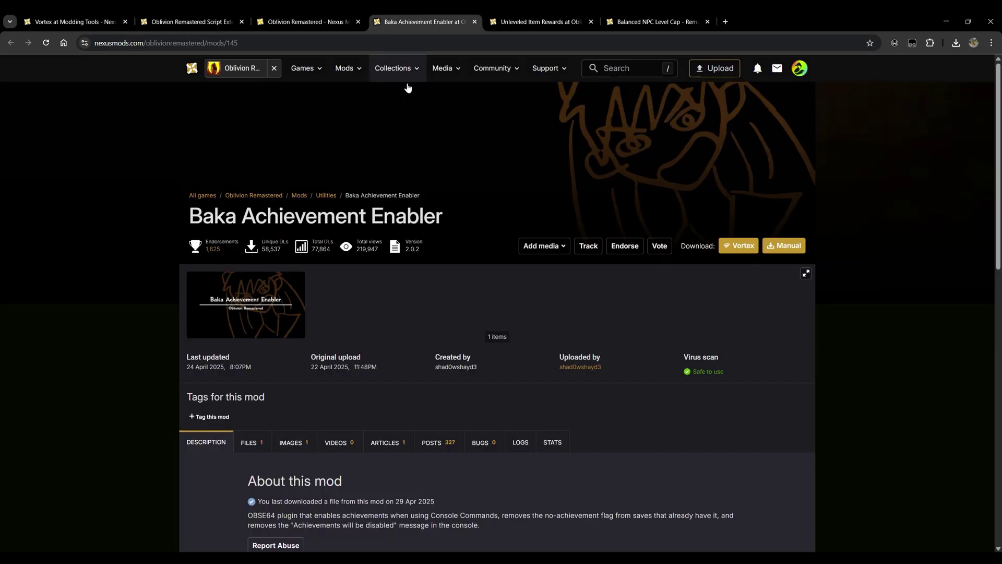
scroll(465, 268, "down", 3)
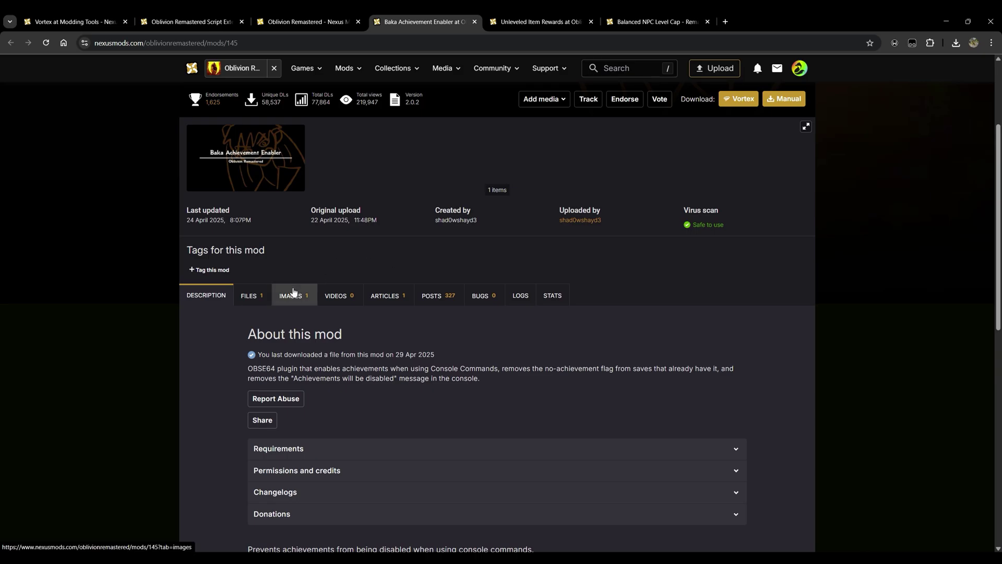
scroll(346, 240, "up", 2)
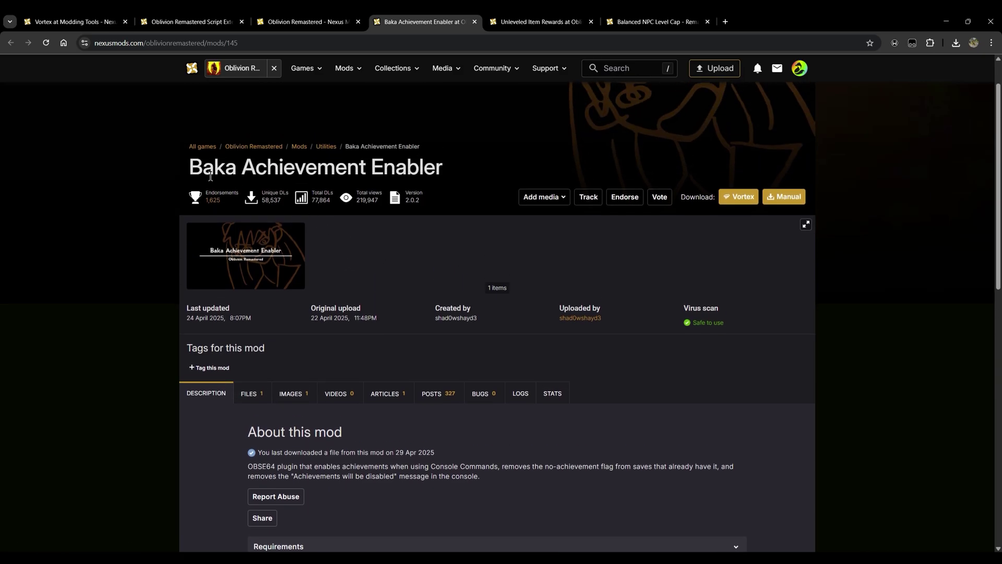
left_click(308, 22)
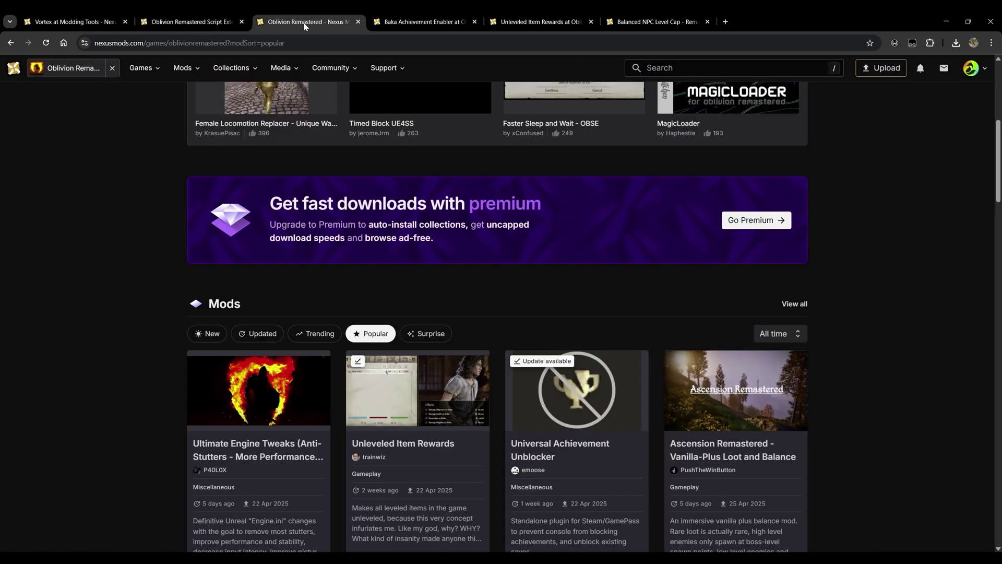
scroll(548, 286, "down", 2)
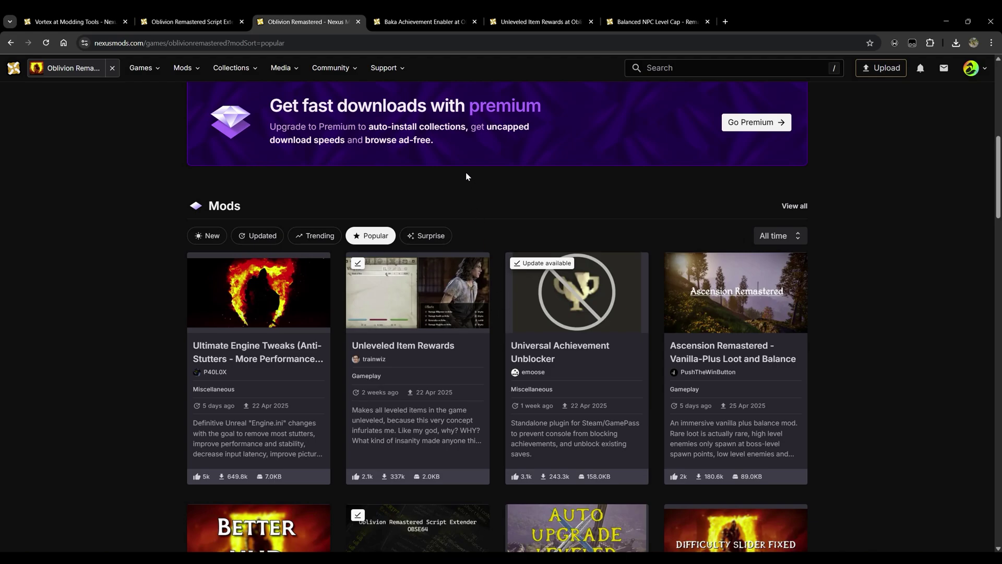
- Download the main Baka Achievement Enabler (OBSE64) file through the mod manager, proceeding past the additional files requirement
left_click(401, 27)
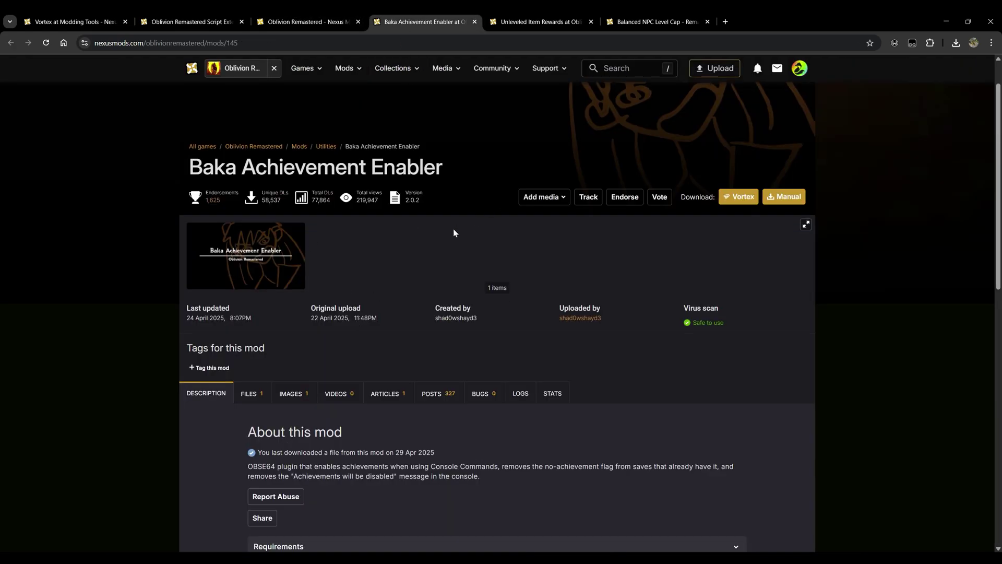
scroll(453, 233, "down", 3)
left_click(252, 247)
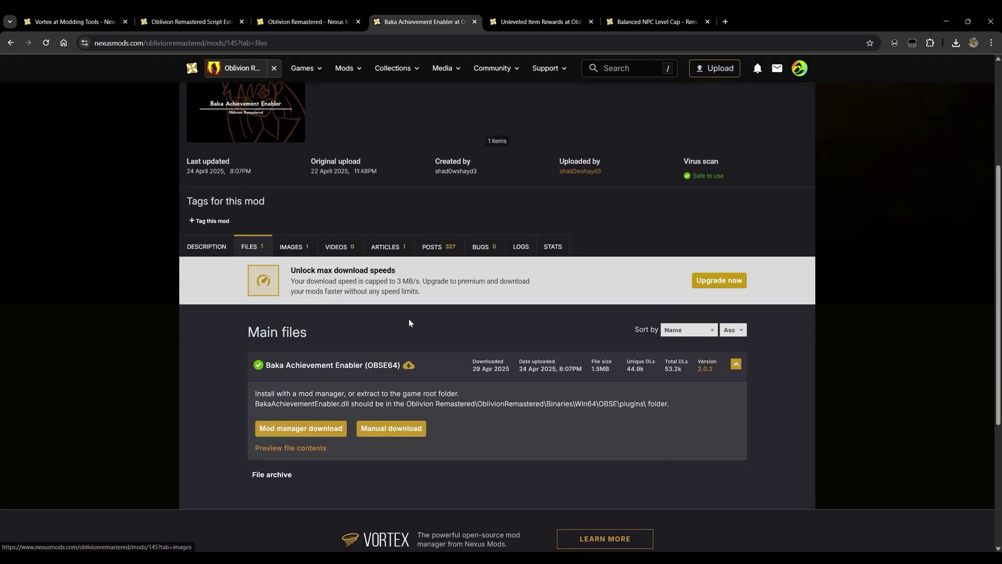
scroll(409, 334, "down", 1)
left_click(402, 376)
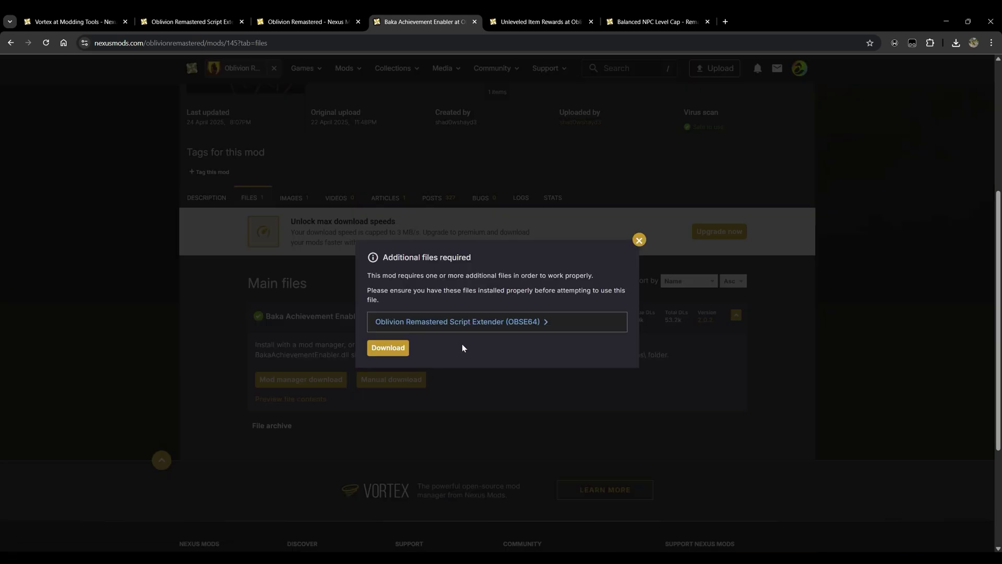
left_click(639, 241)
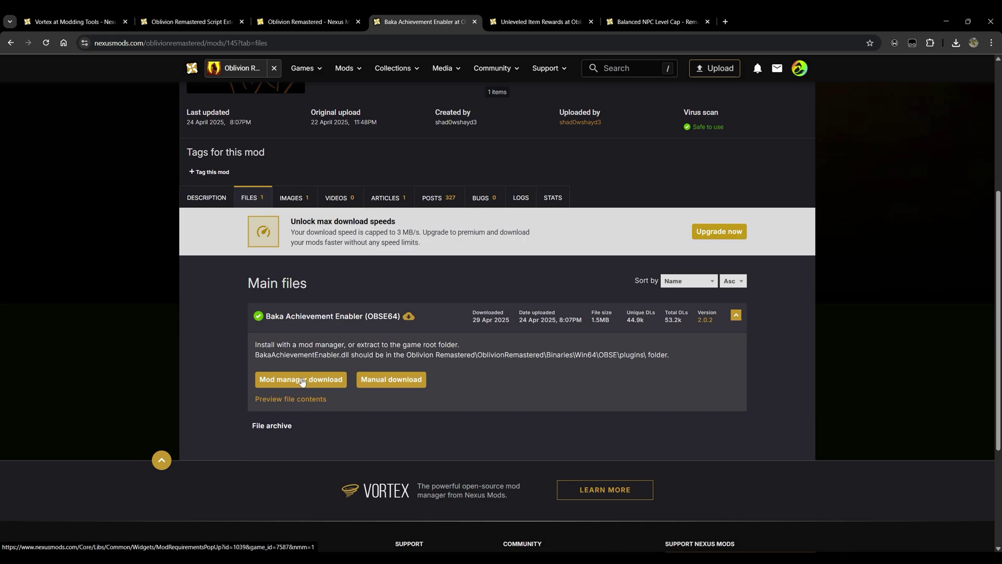
left_click(302, 380)
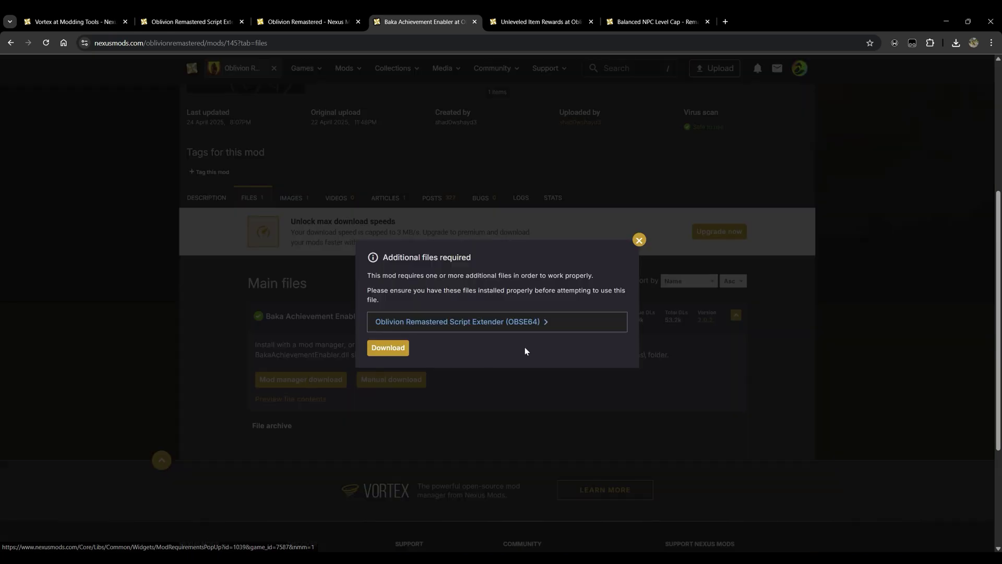
left_click(397, 347)
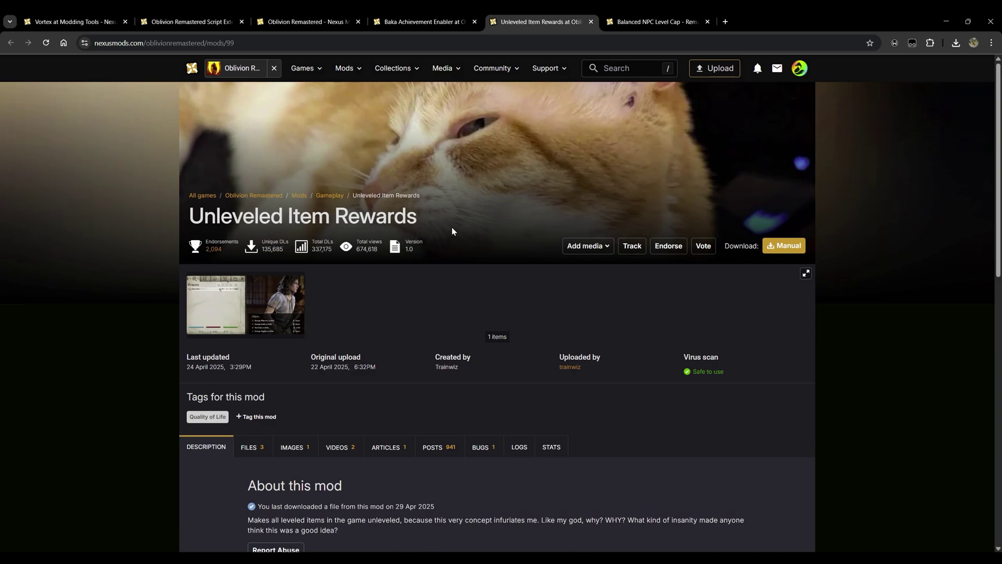
- Send Unleveled Item Rewards 1.33 to Vortex with the free slow mod manager download, and minimize Vortex
scroll(465, 259, "down", 1)
scroll(246, 237, "down", 3)
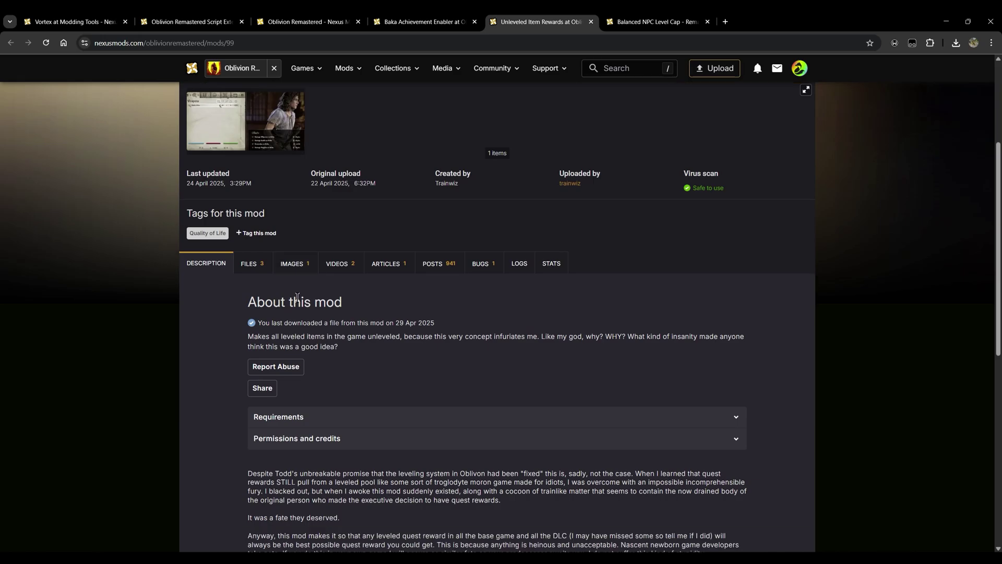
left_click(252, 256)
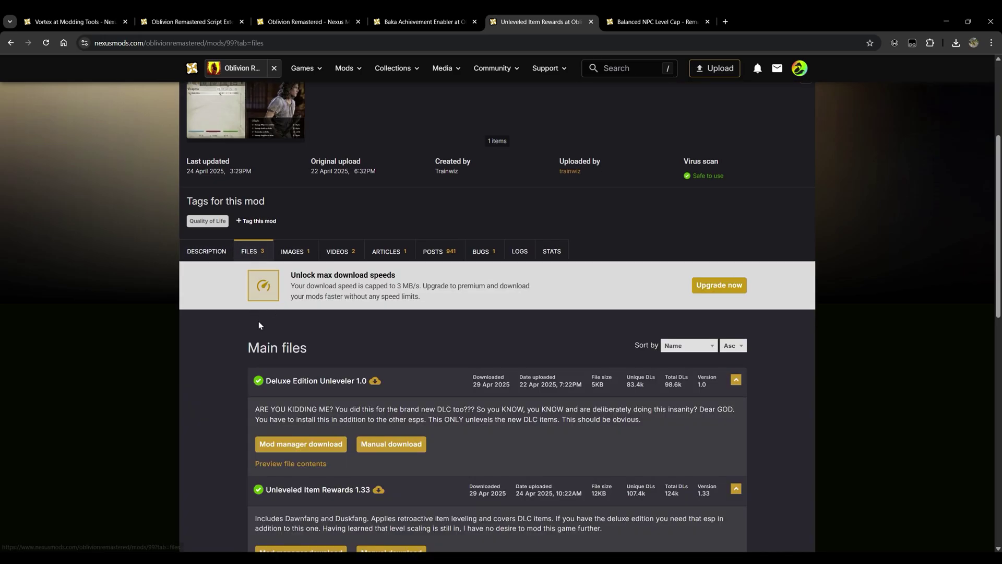
scroll(260, 325, "down", 1)
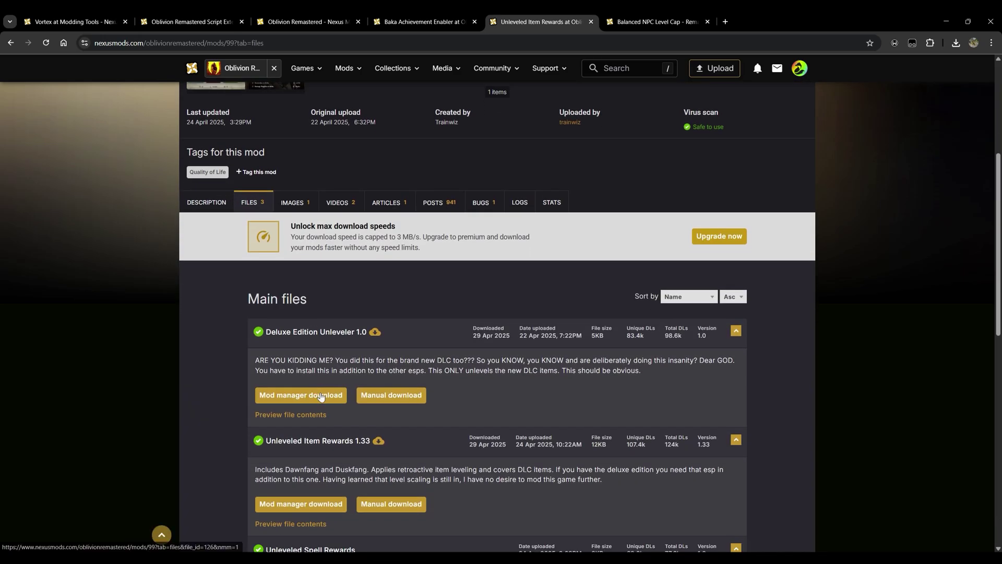
scroll(322, 396, "down", 1)
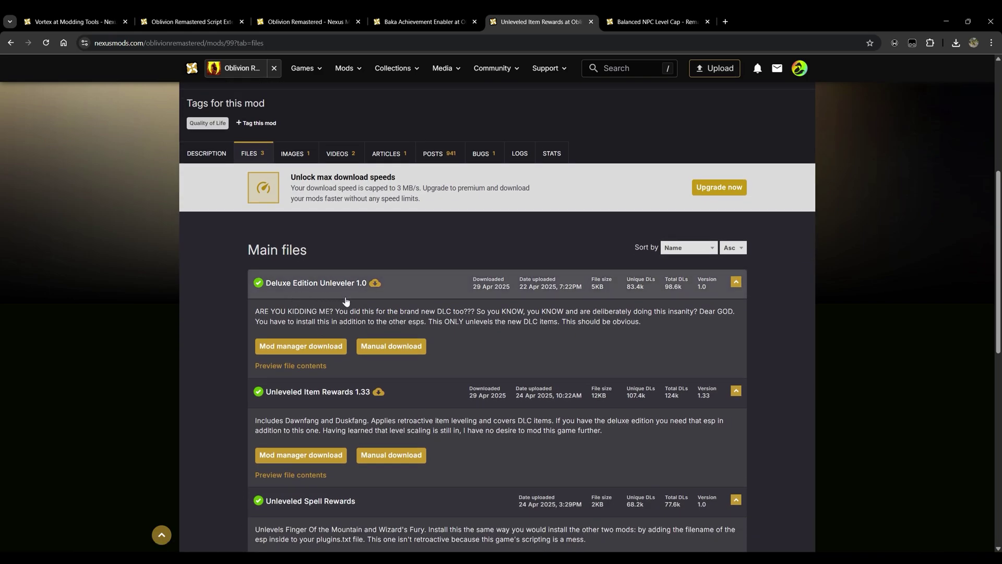
scroll(342, 308, "down", 1)
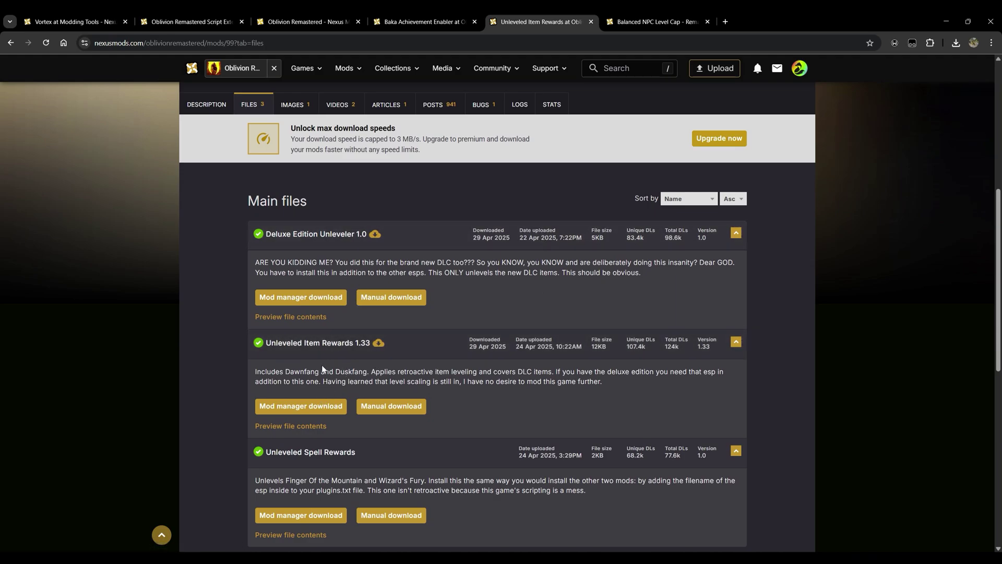
left_click(327, 410)
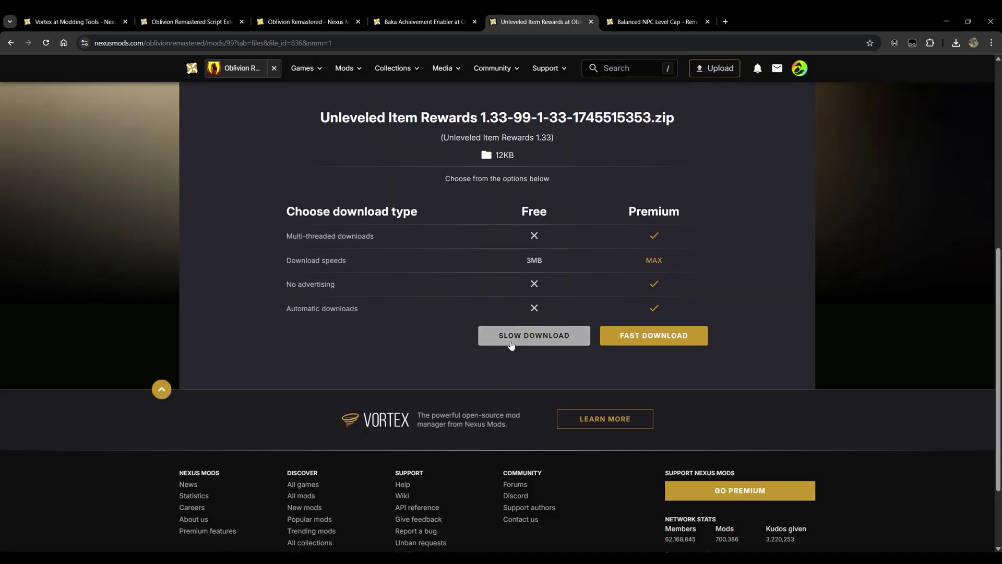
left_click(512, 343)
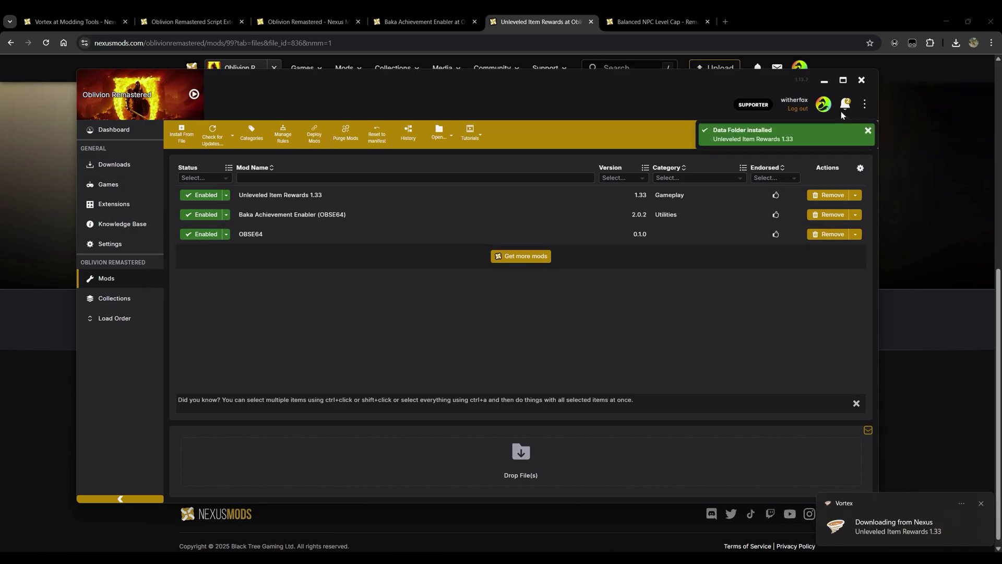
left_click(824, 83)
- Send the main Balanced NPC Level Cap file from its mod page to Vortex with the free slow download
left_click(650, 21)
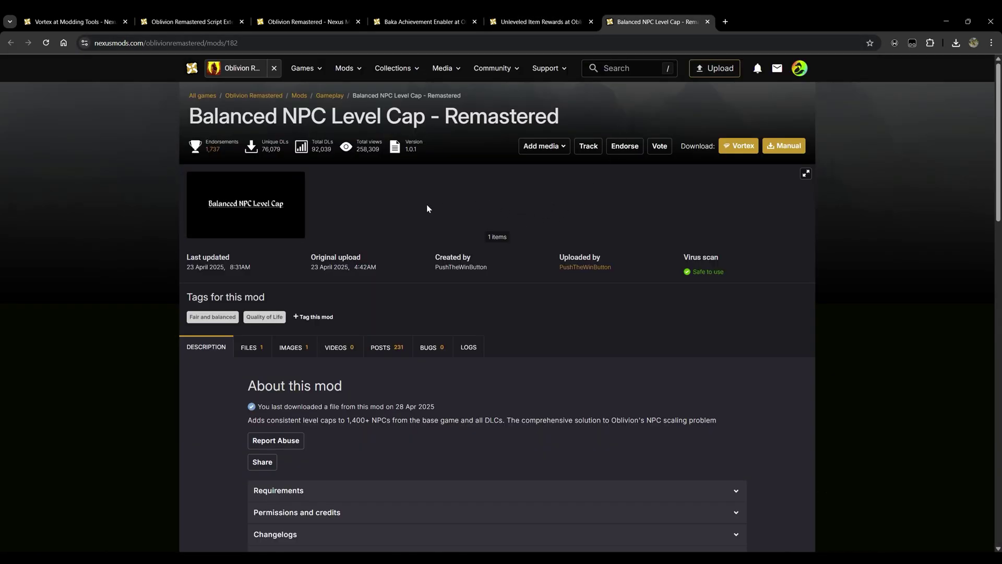
left_click(251, 349)
scroll(366, 339, "down", 2)
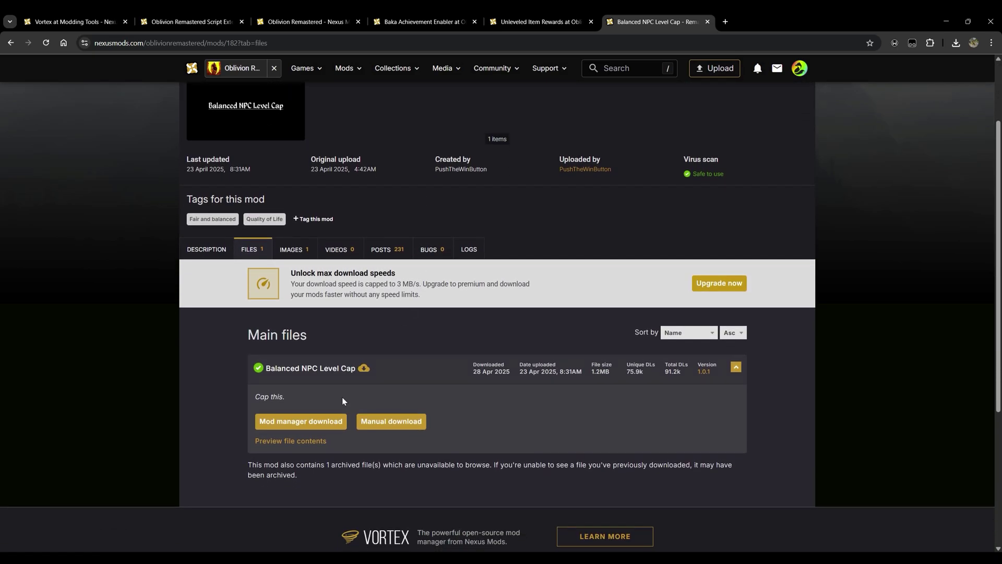
left_click(318, 422)
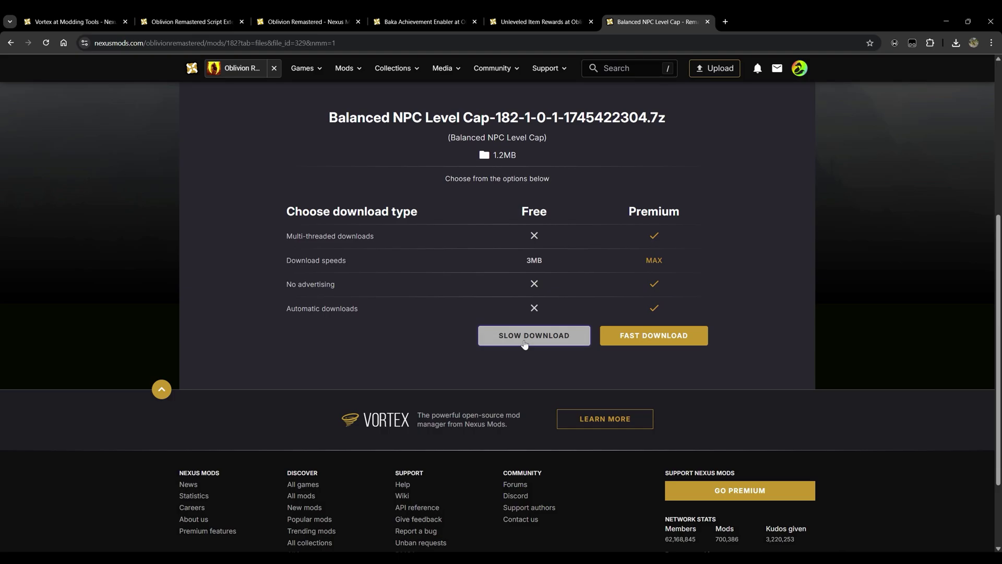
left_click(524, 342)
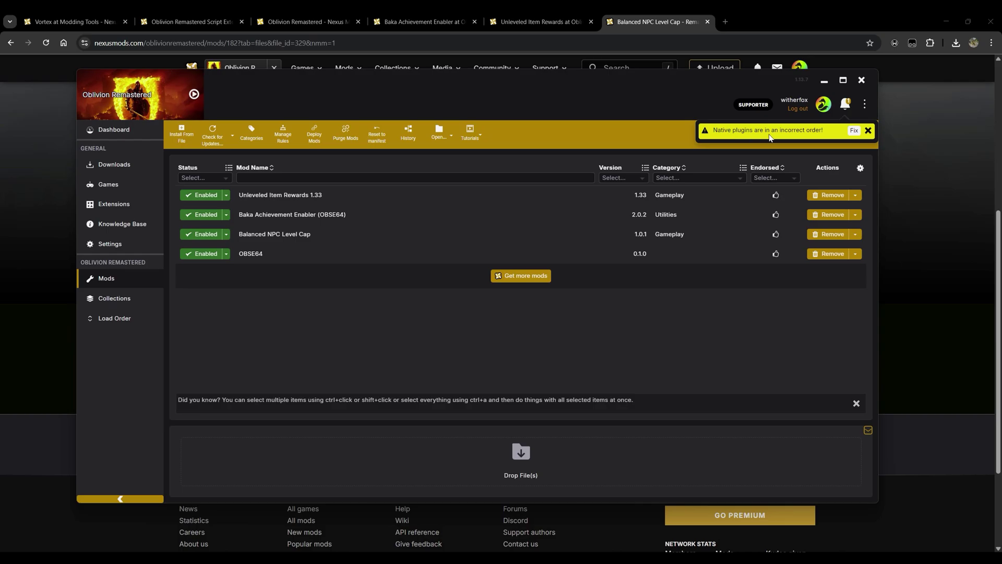
- Fix the incorrect native plugin order in Vortex, and launch Oblivion Remastered through to its main menu
left_click(854, 132)
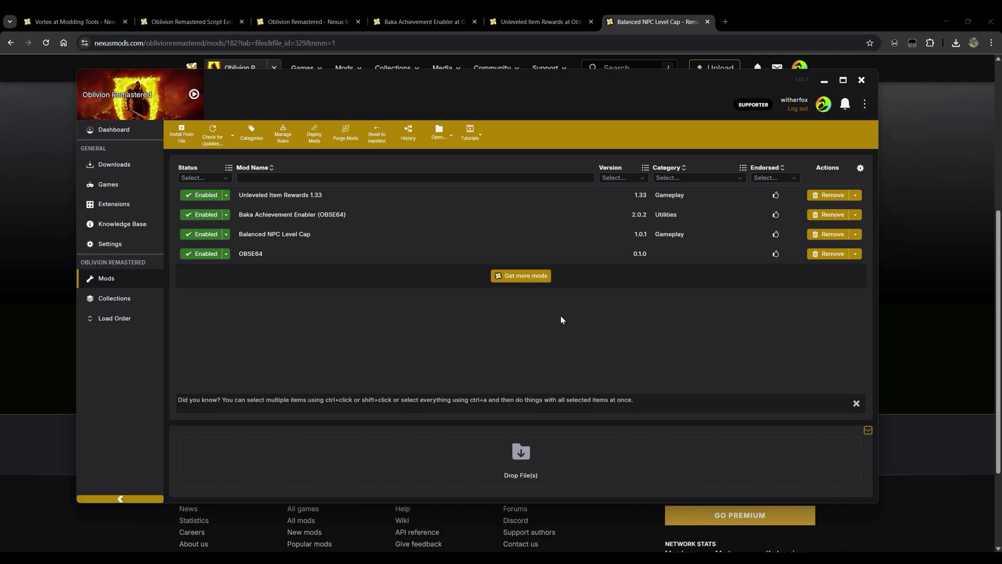
left_click(194, 94)
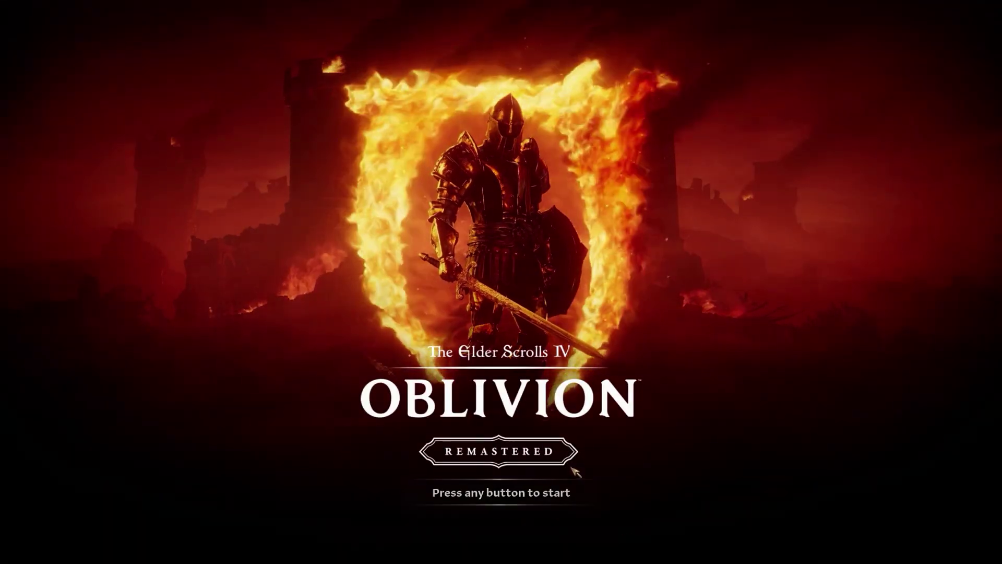
left_click(576, 471)
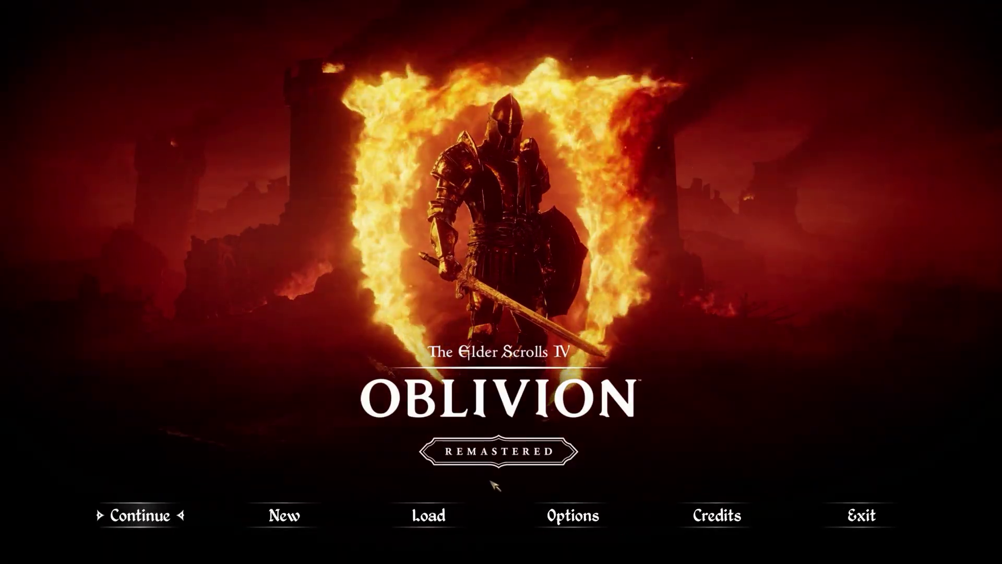